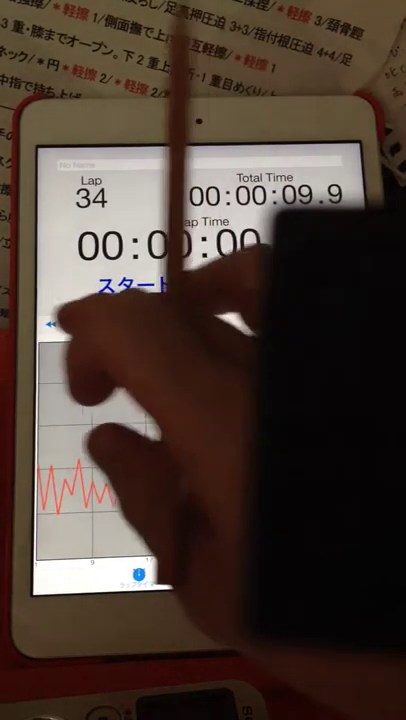
{"action": "left_click", "coordinate": [49, 324]}
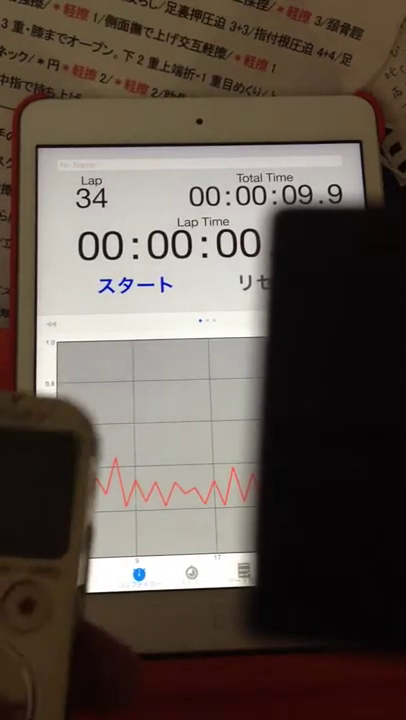